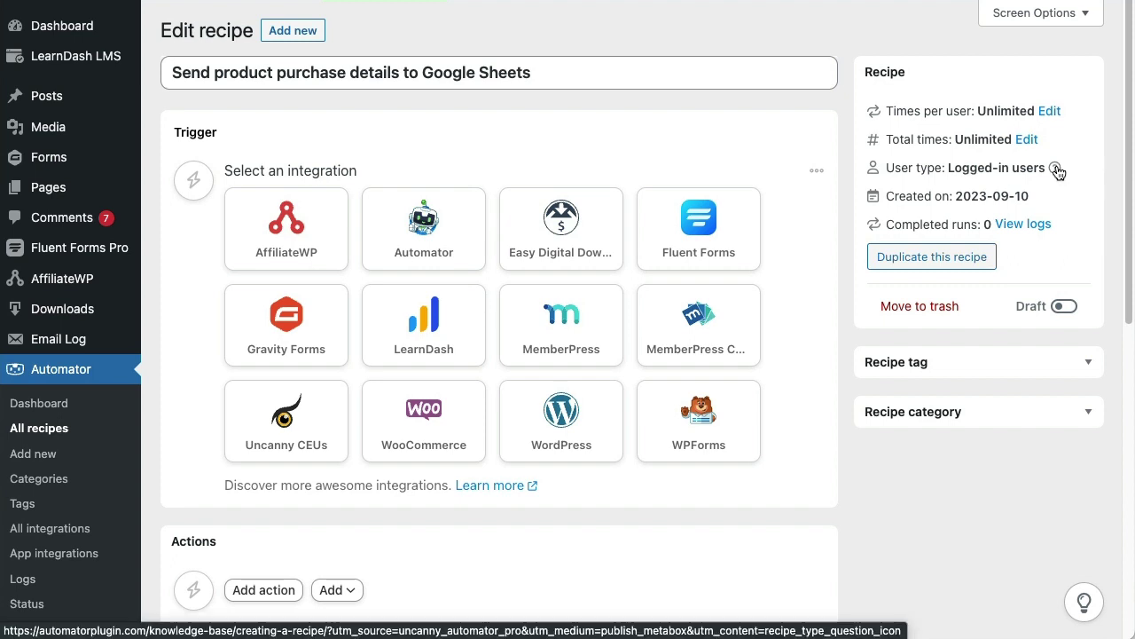
Step: Check that the recipe title reads 'Send product purchase details to Google Sheets'
click(549, 71)
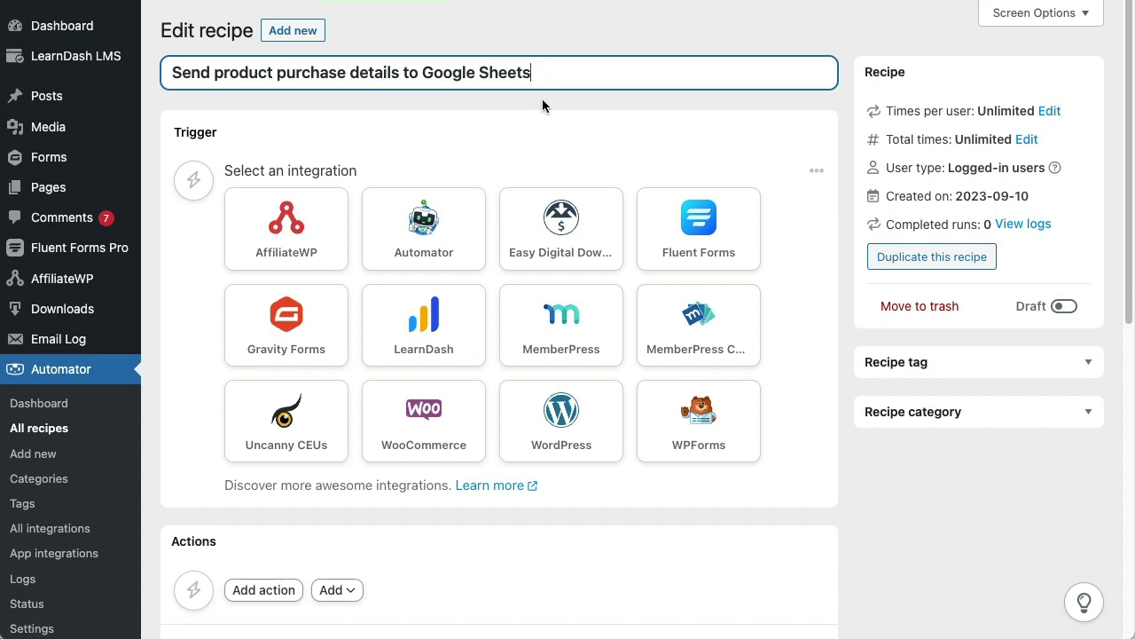
Step: Save a WooCommerce trigger that fires when a user completes an order with any product
click(466, 427)
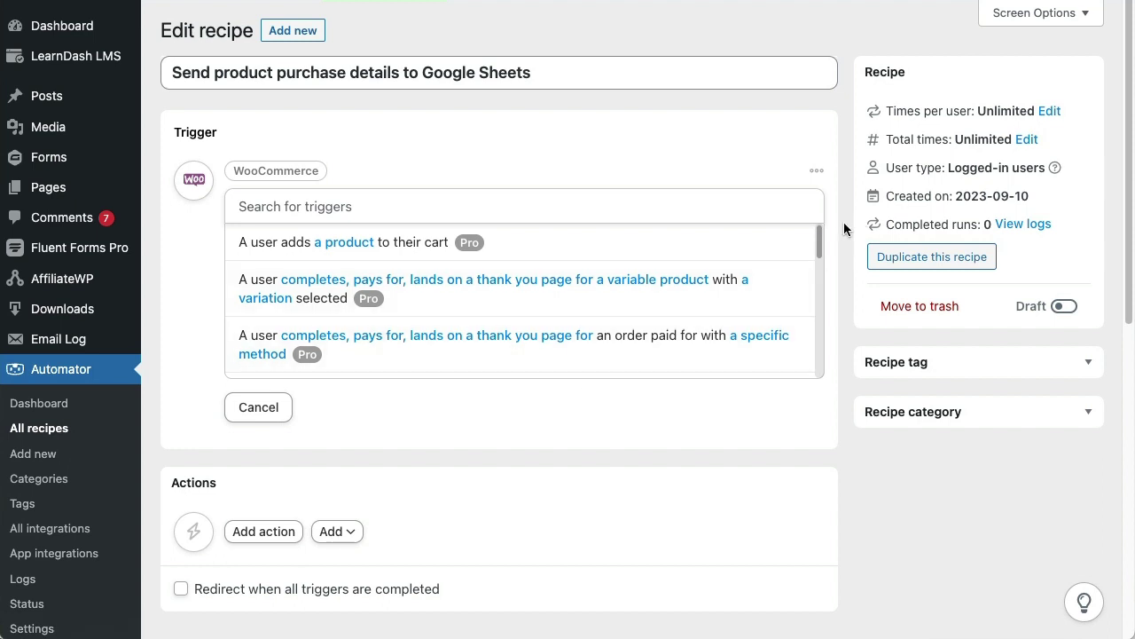
drag(819, 232, 823, 261)
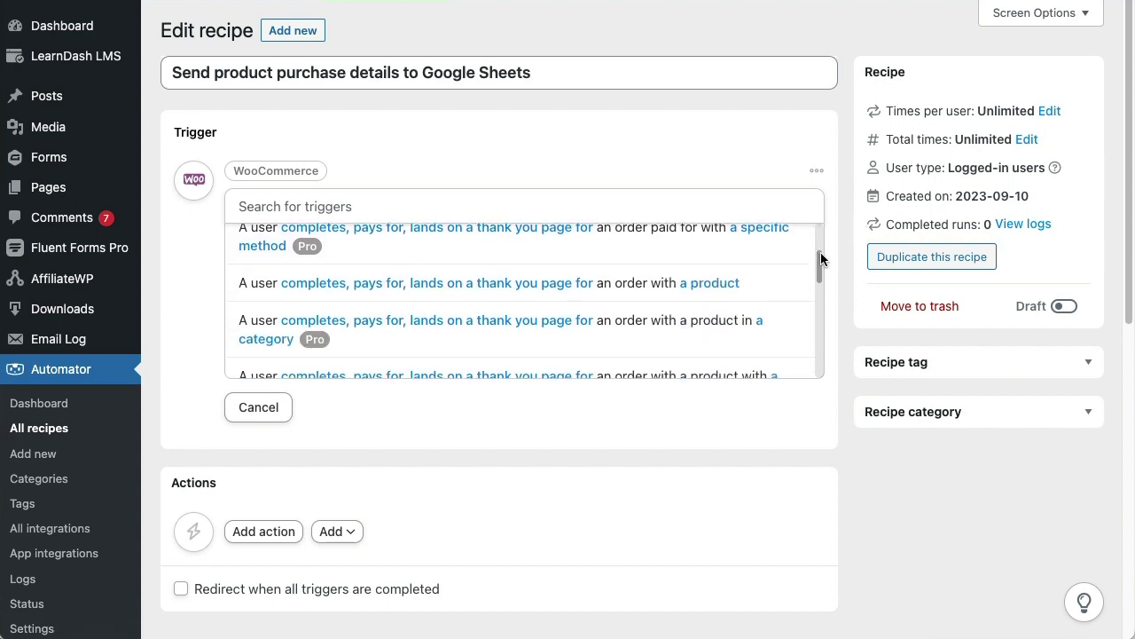
click(656, 284)
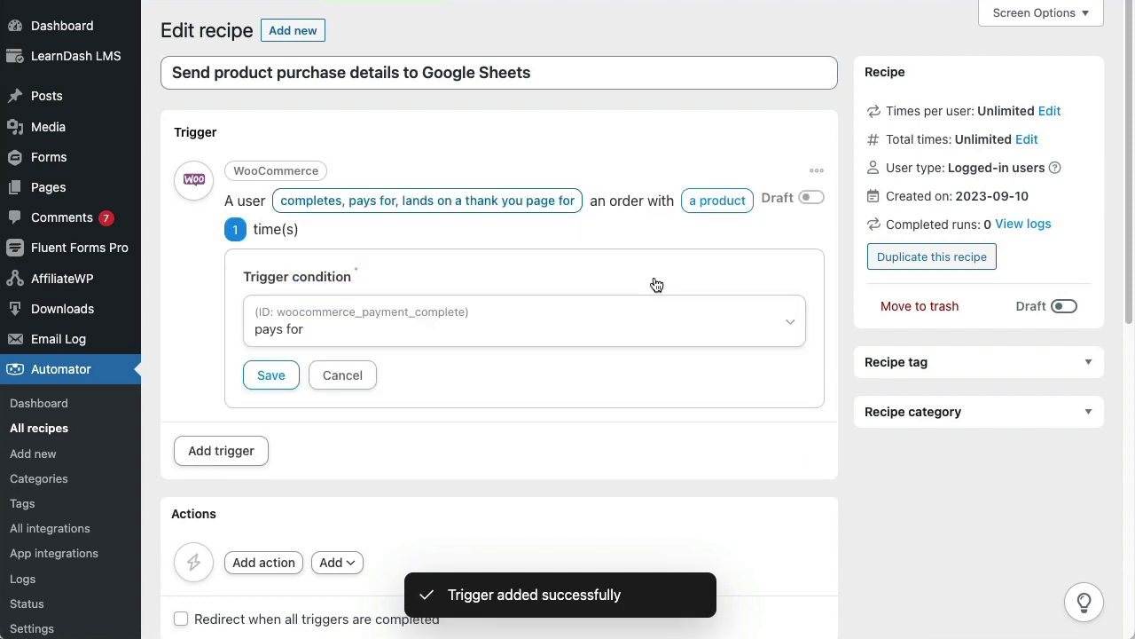
click(470, 341)
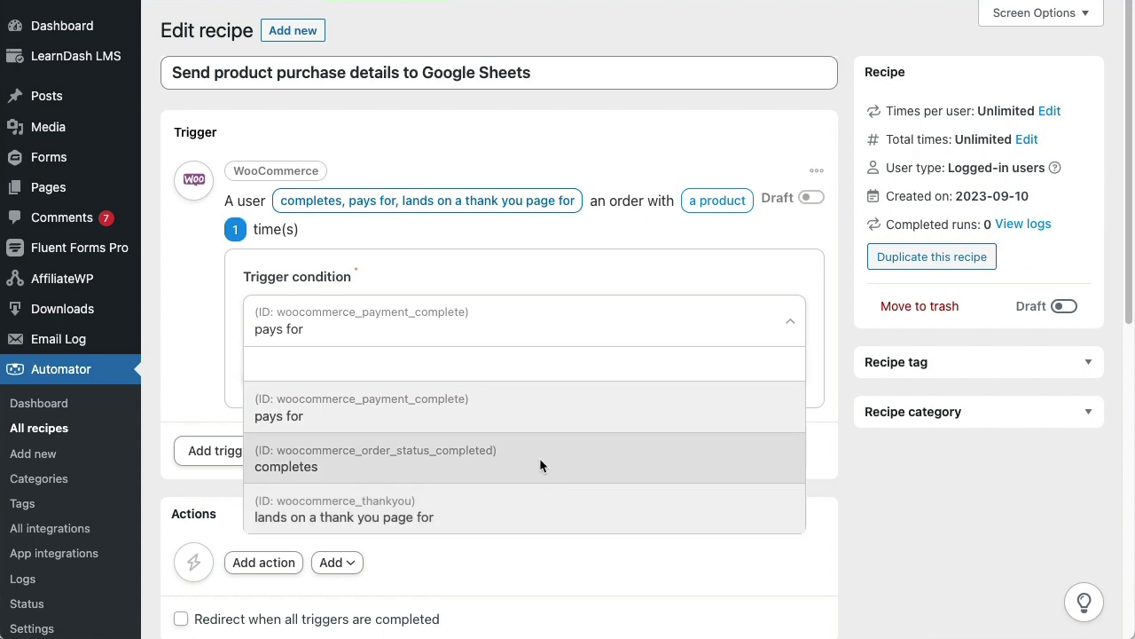
click(542, 467)
click(271, 380)
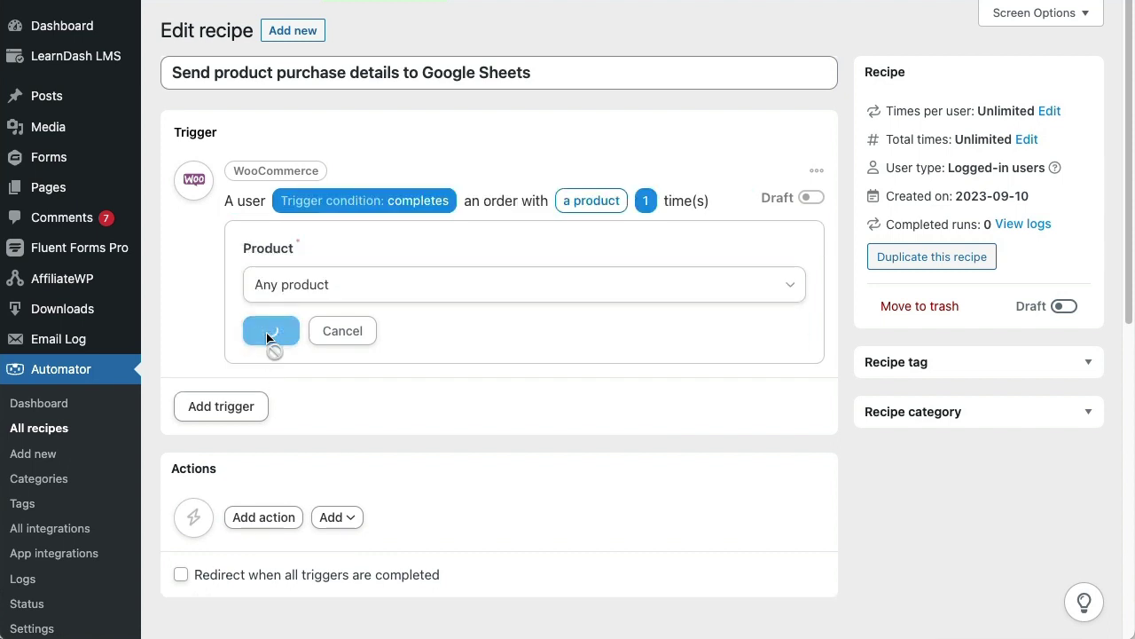
click(275, 390)
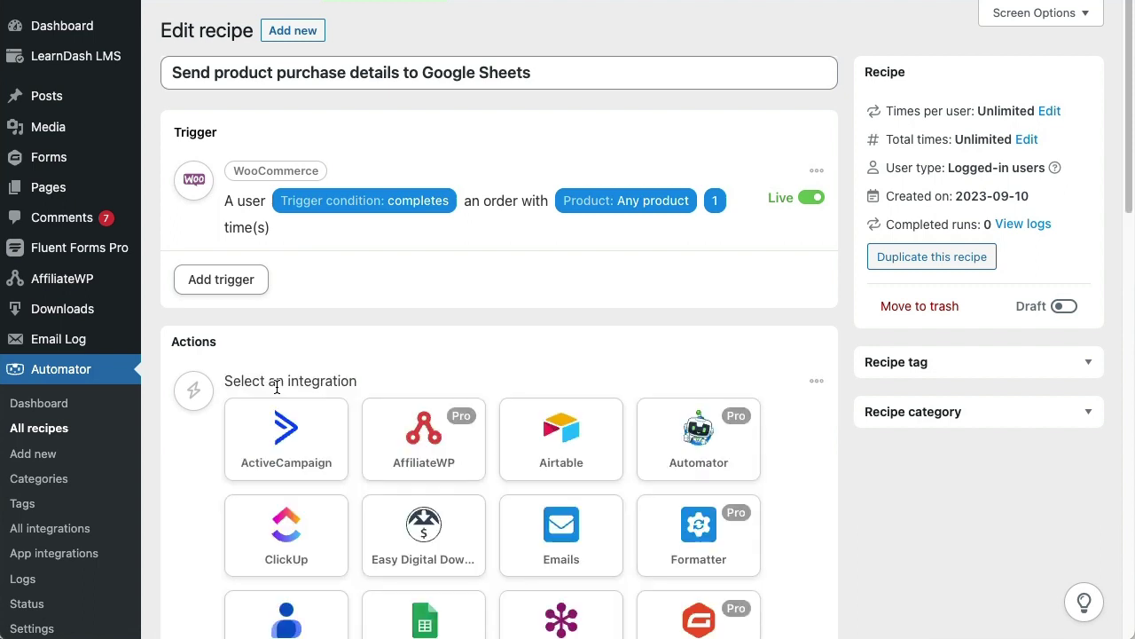
Step: Add the Google Sheets 'Create a row in a Google Sheet' action using My Google Drive
scroll(437, 355, down, 5)
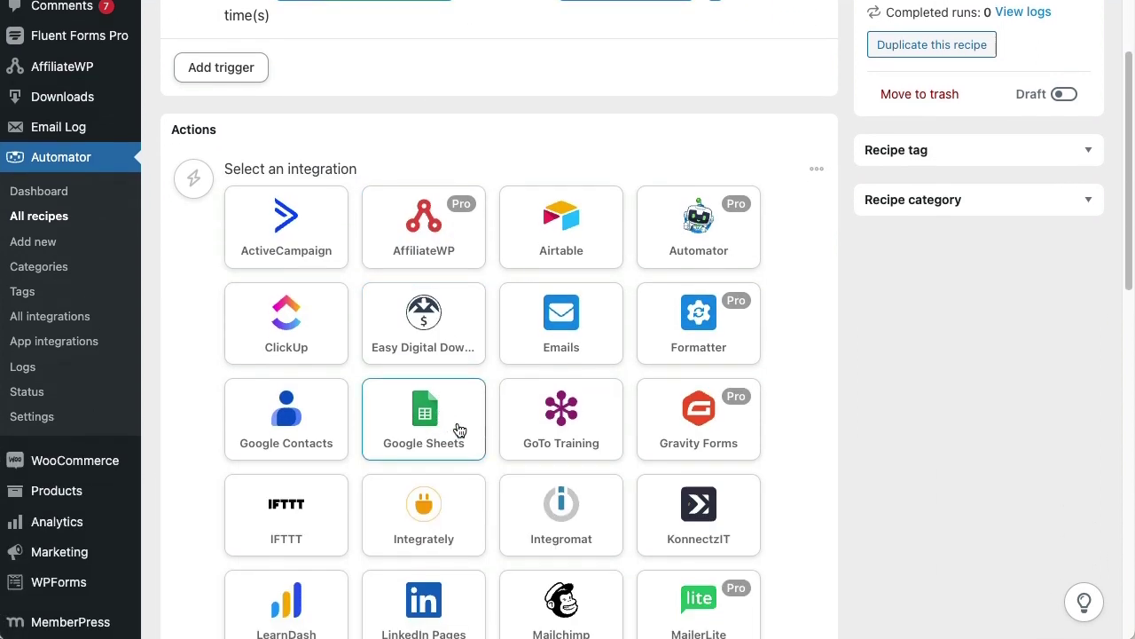
click(451, 430)
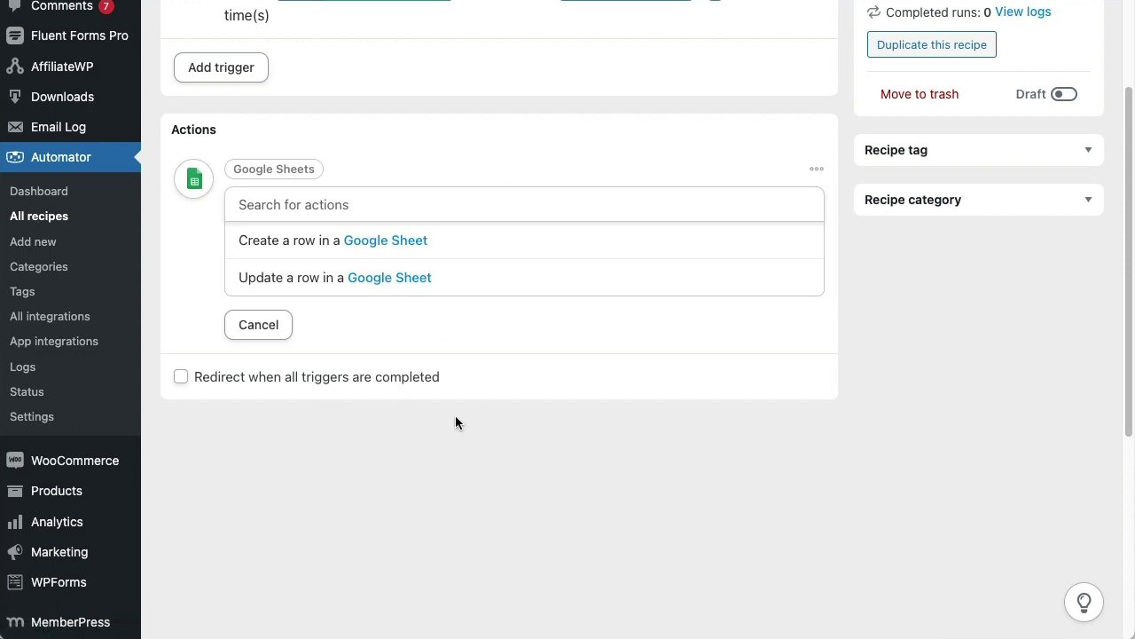
click(404, 252)
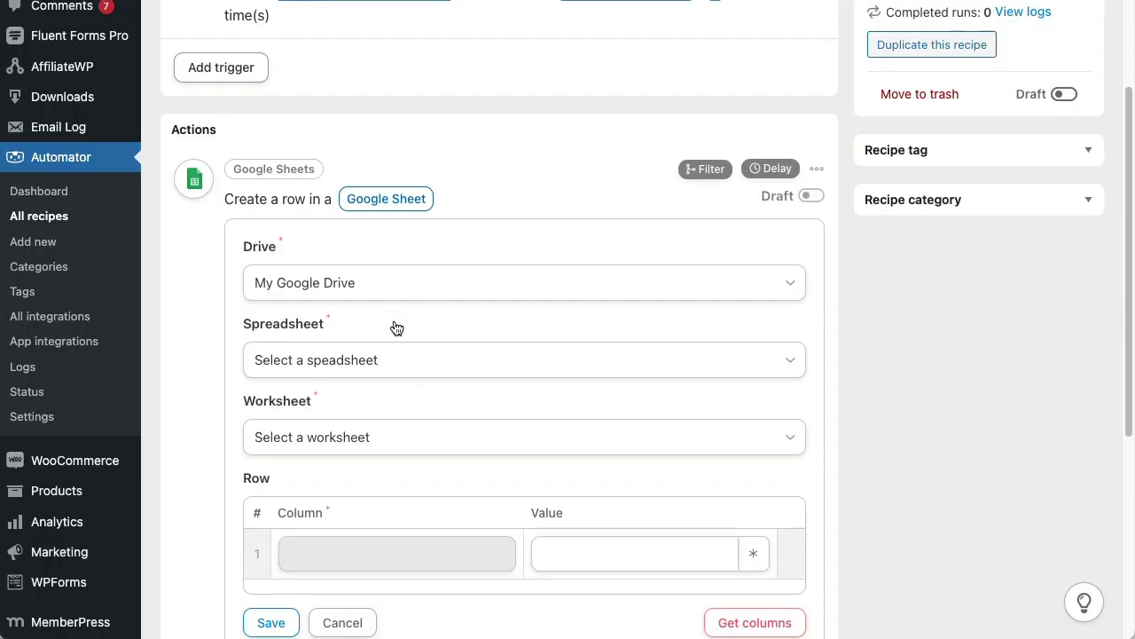
scroll(393, 327, down, 1)
Step: Target Sheet1 of 'Product Purchases Tracked by Uncanny Automator' and load its five columns
click(393, 347)
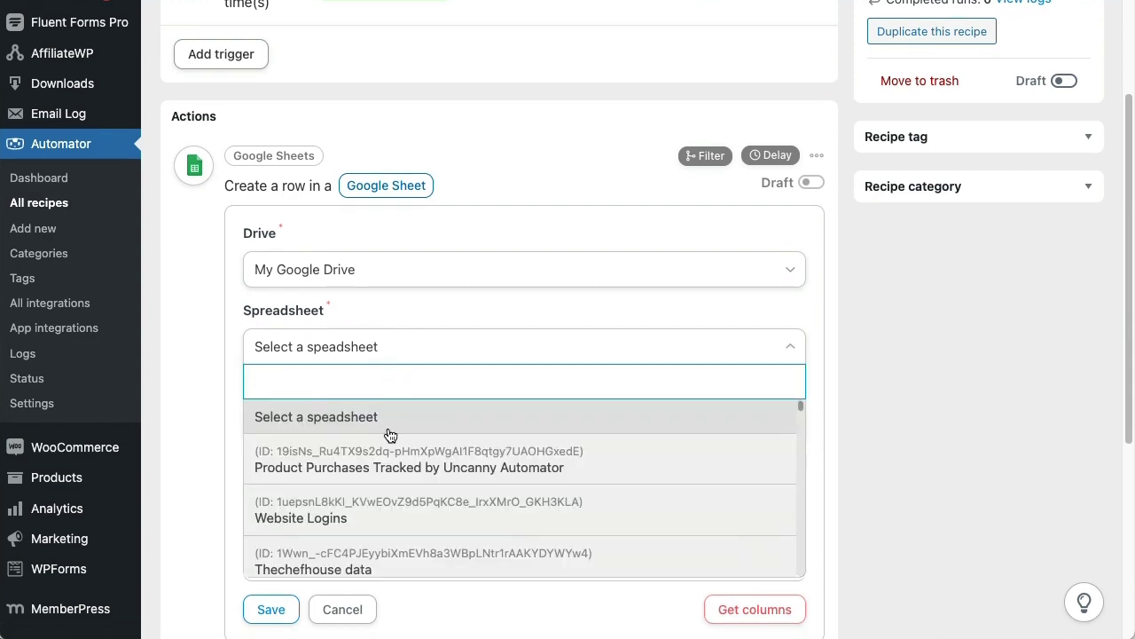
click(384, 470)
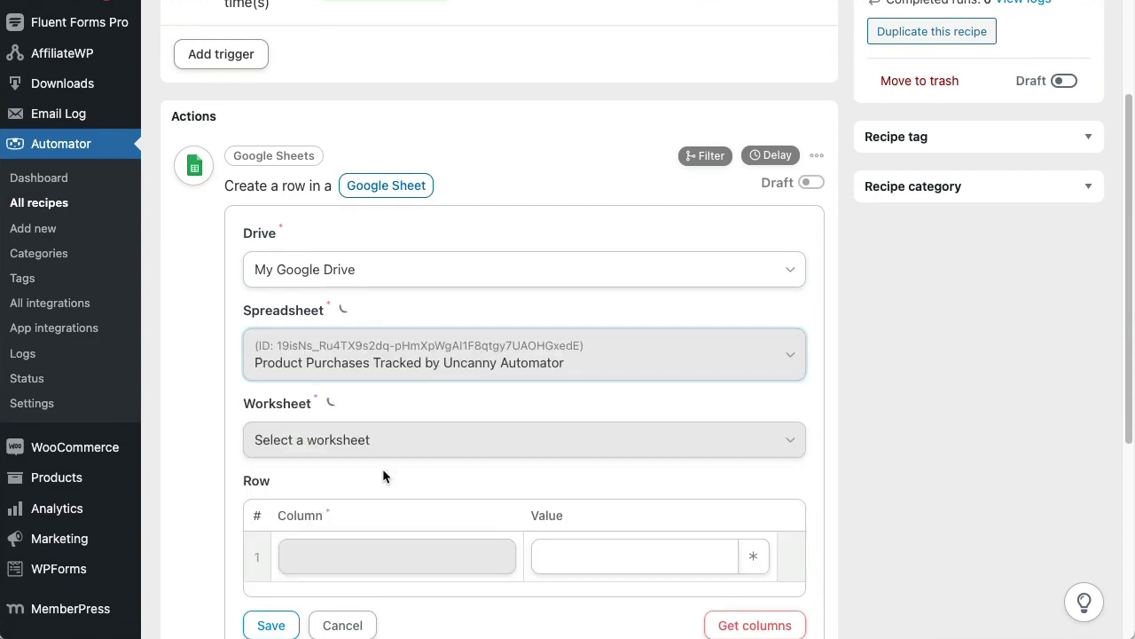
click(400, 453)
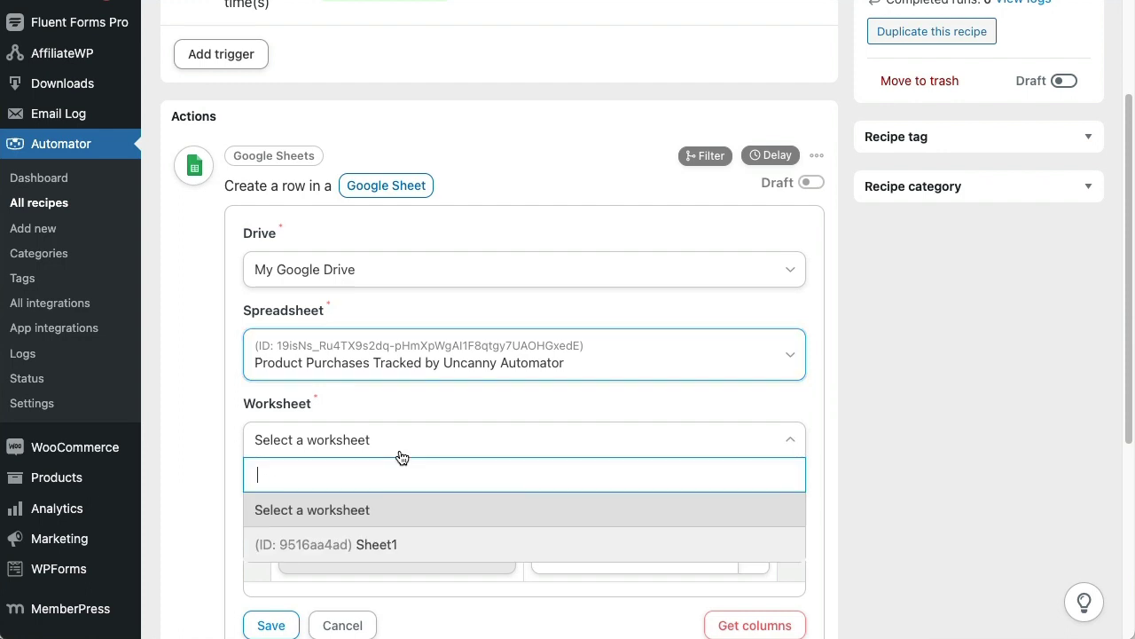
click(374, 542)
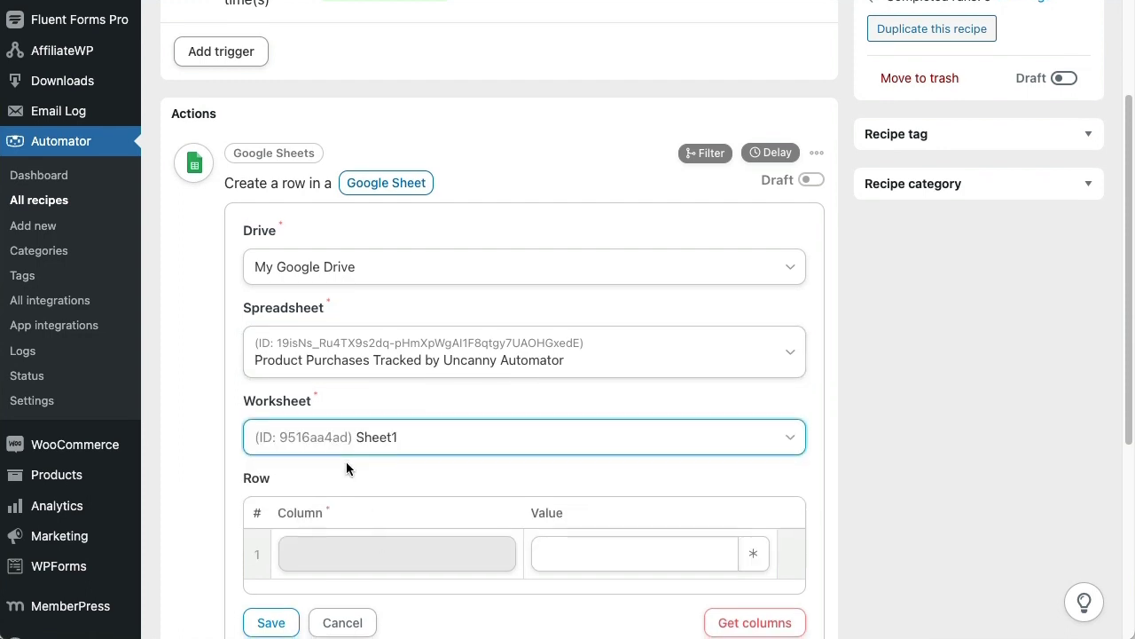
scroll(346, 468, down, 5)
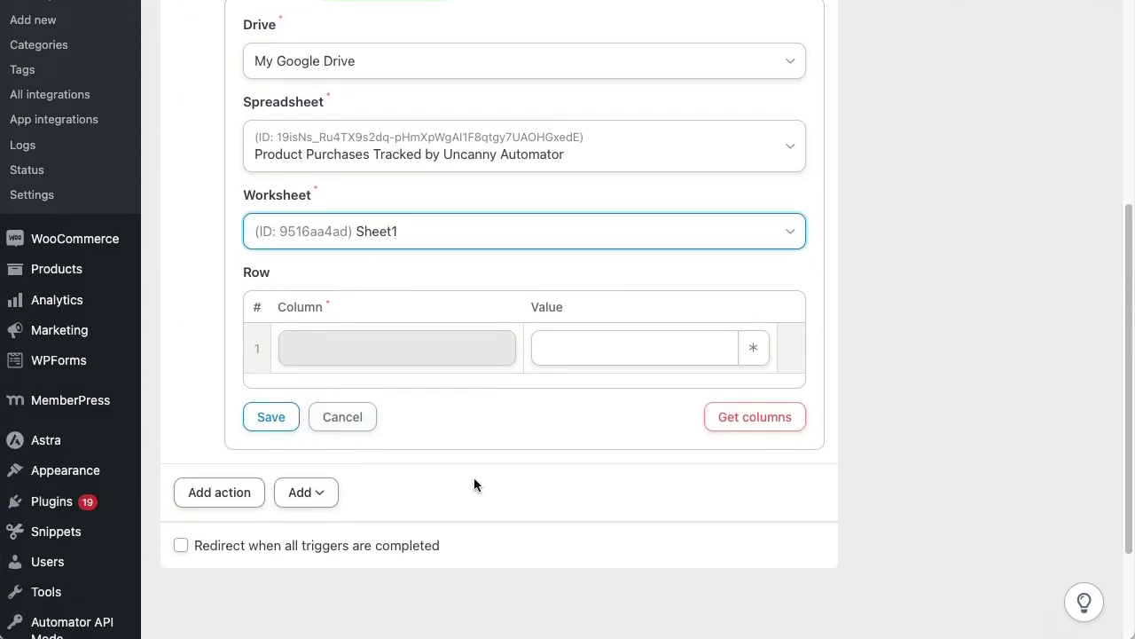
click(750, 424)
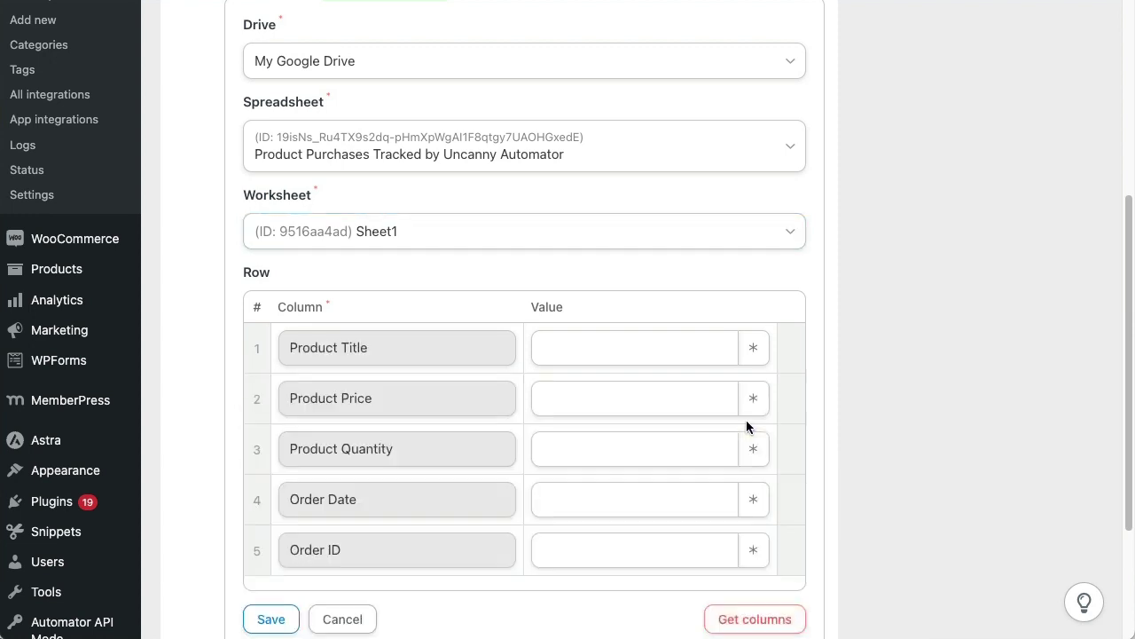
scroll(455, 417, down, 1)
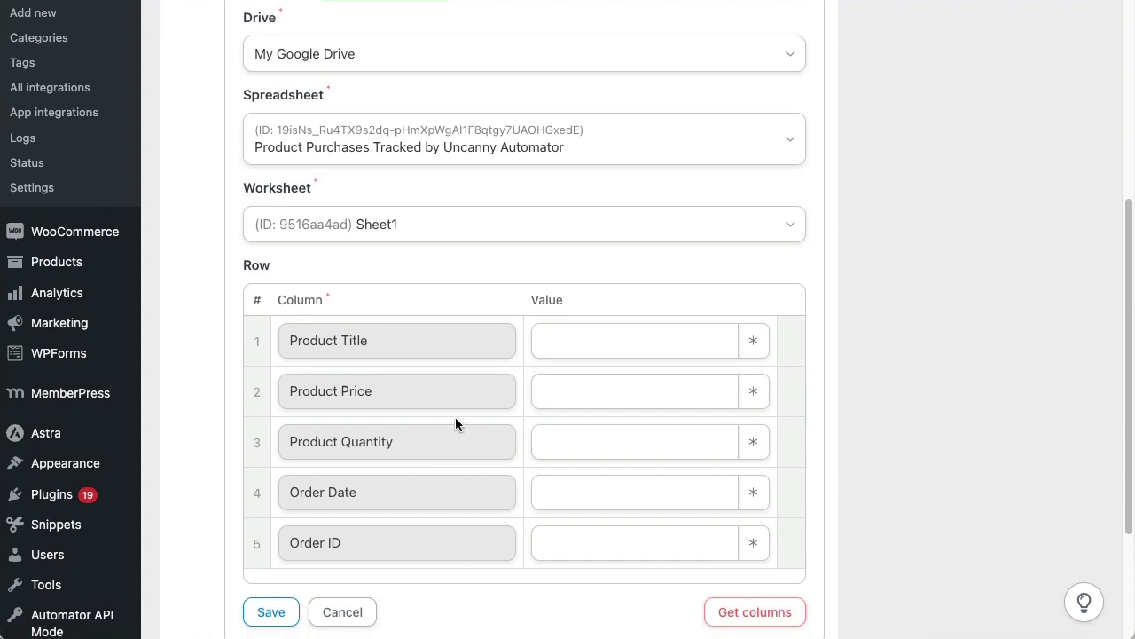
scroll(458, 431, down, 1)
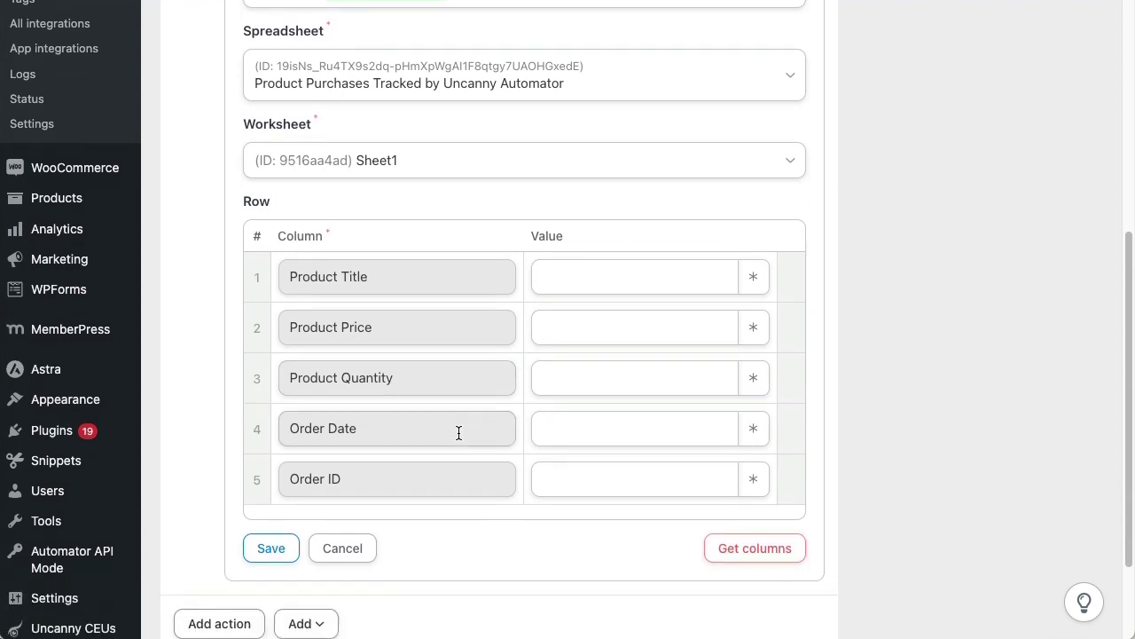
scroll(458, 431, down, 1)
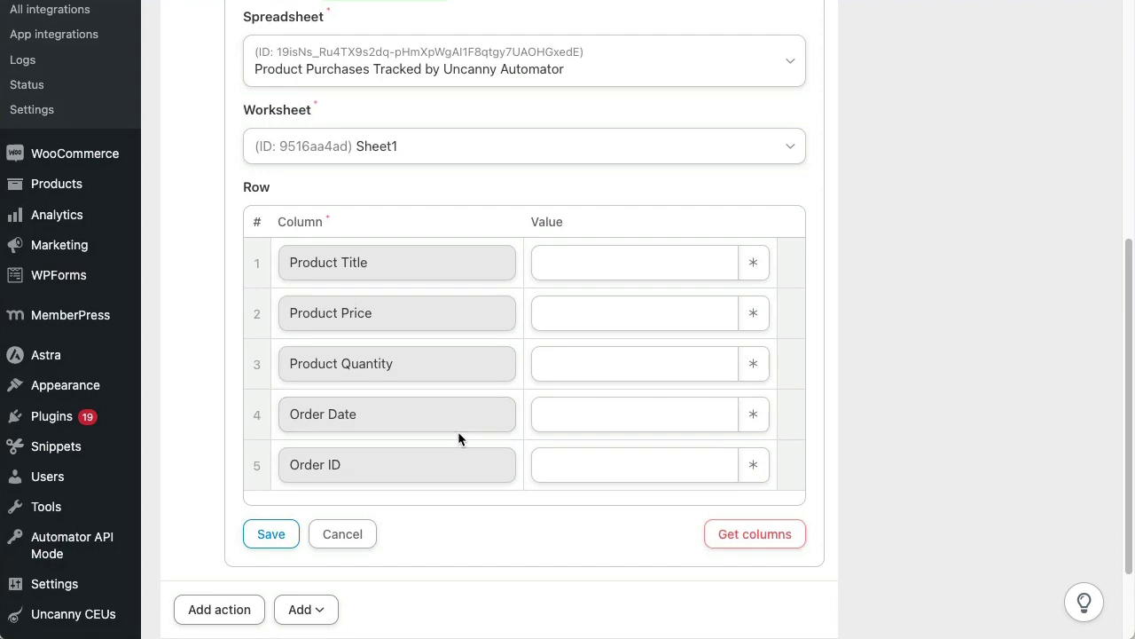
scroll(457, 434, down, 1)
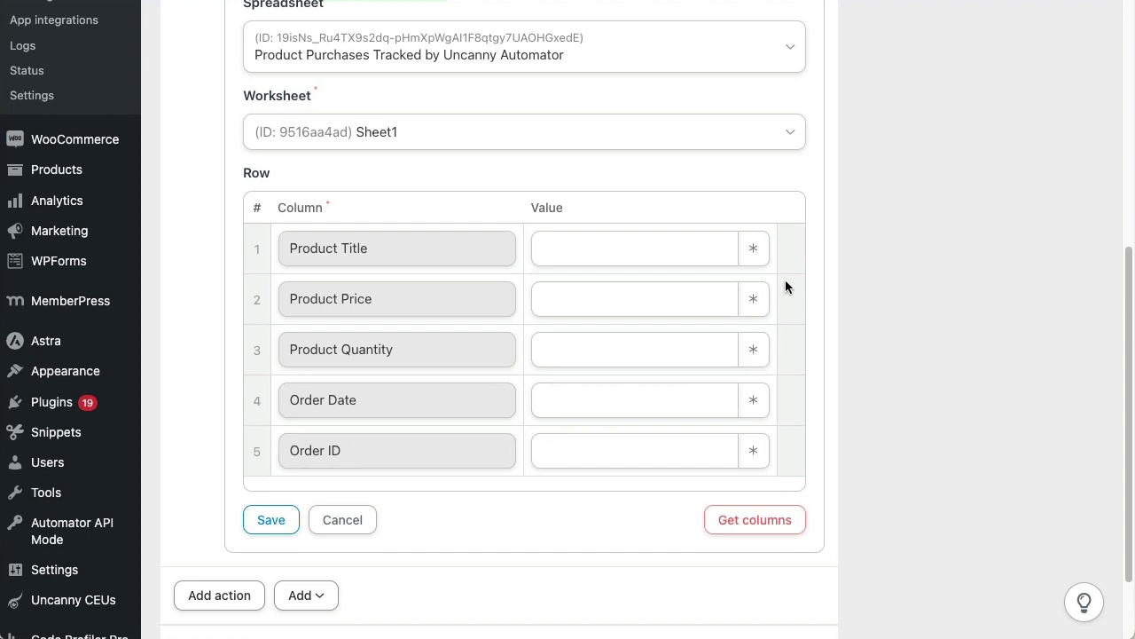
click(755, 251)
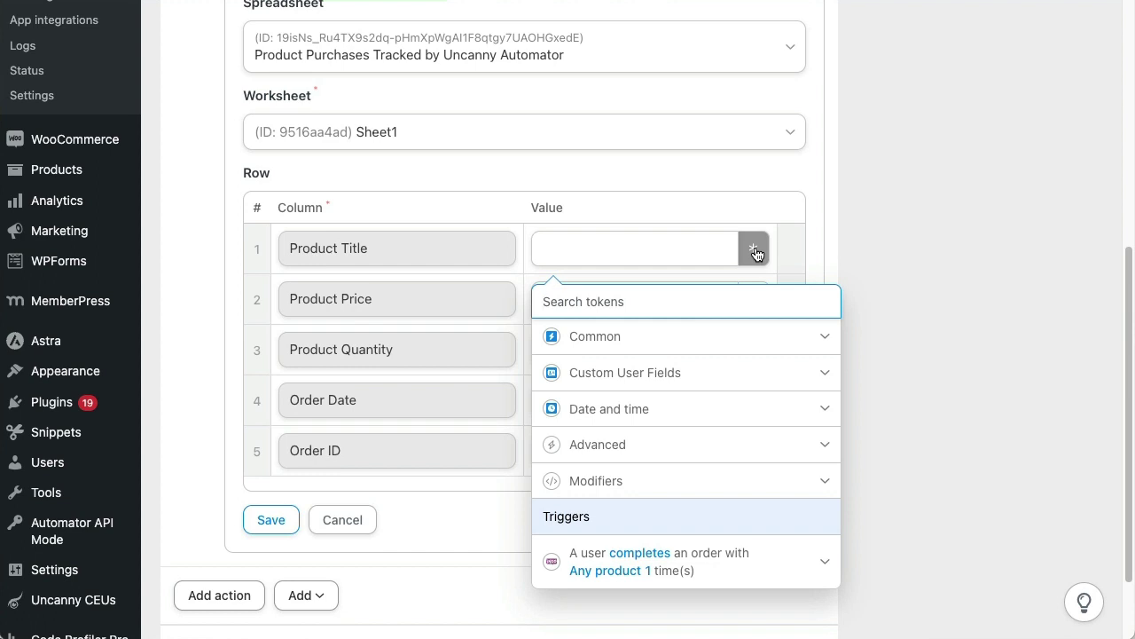
Step: Map the order trigger's Product title token into the Product Title column
scroll(756, 255, down, 3)
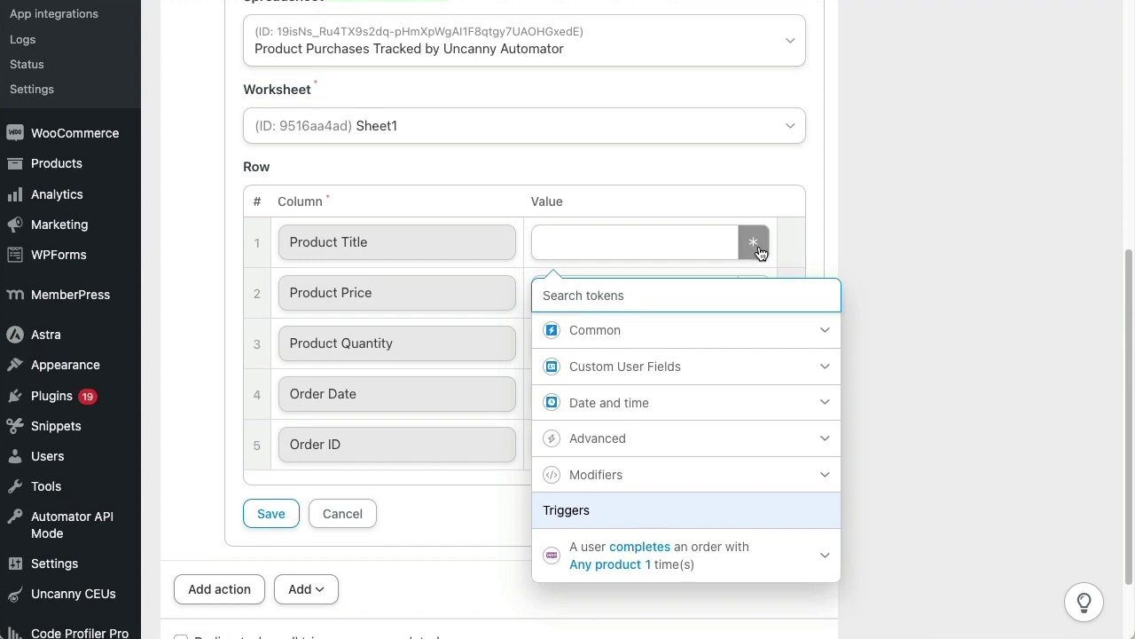
scroll(767, 240, down, 1)
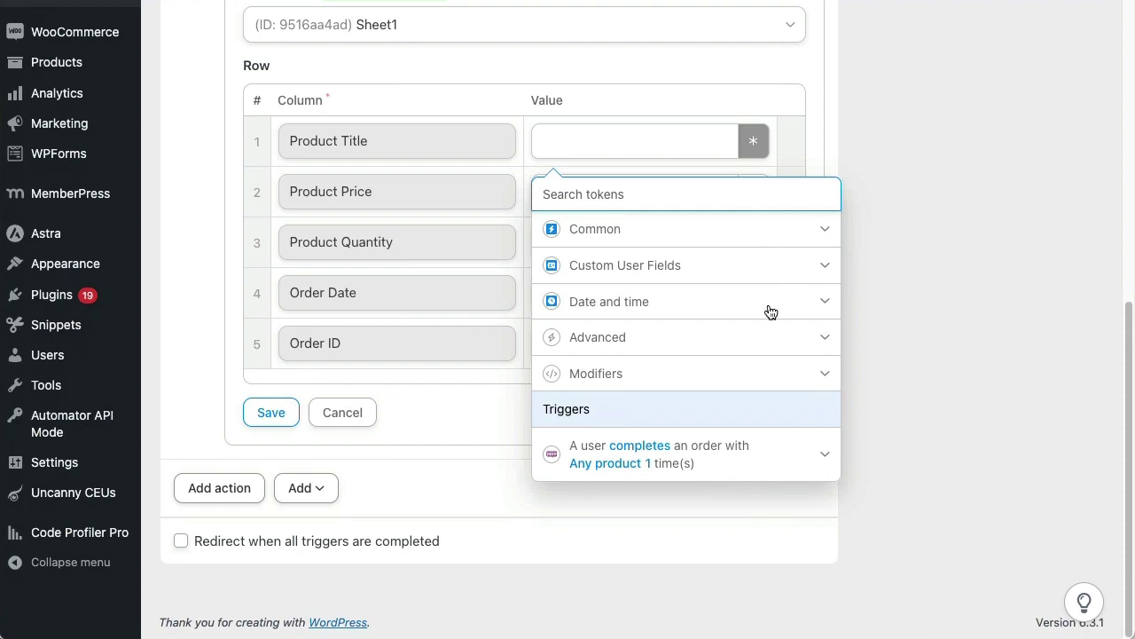
click(826, 457)
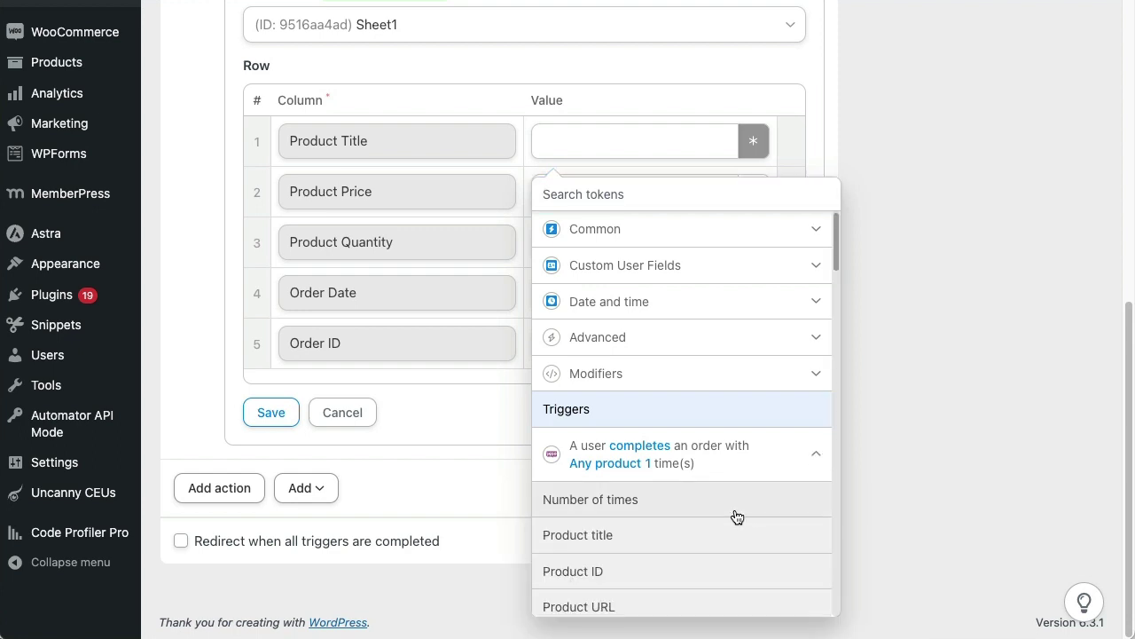
click(642, 543)
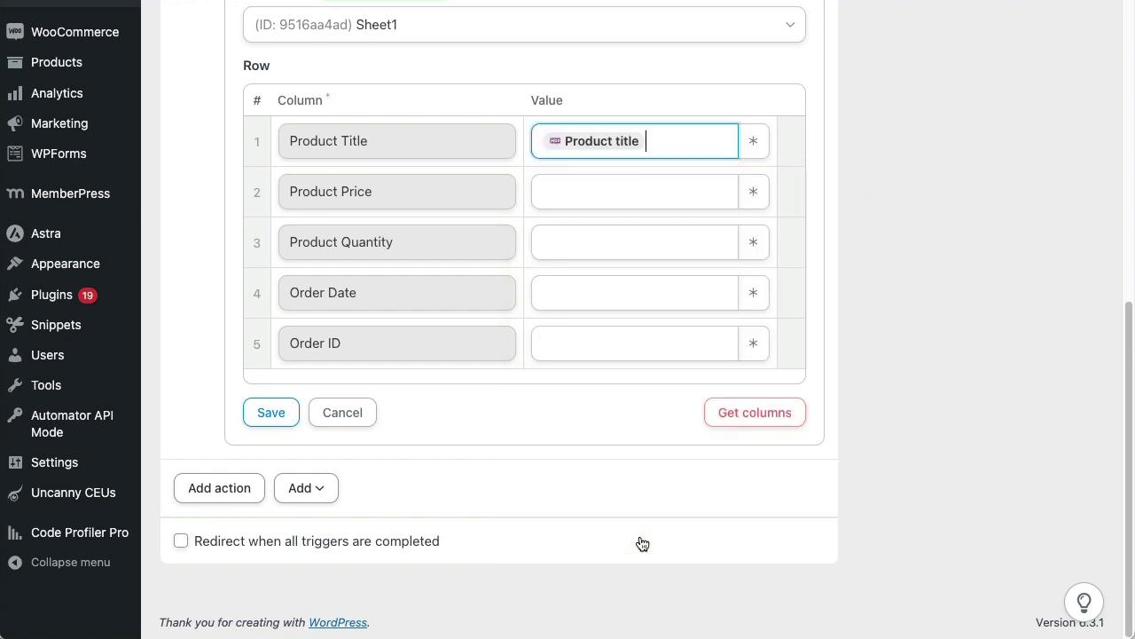
Step: Map the Product price token into the Product Price column and save the action
click(753, 196)
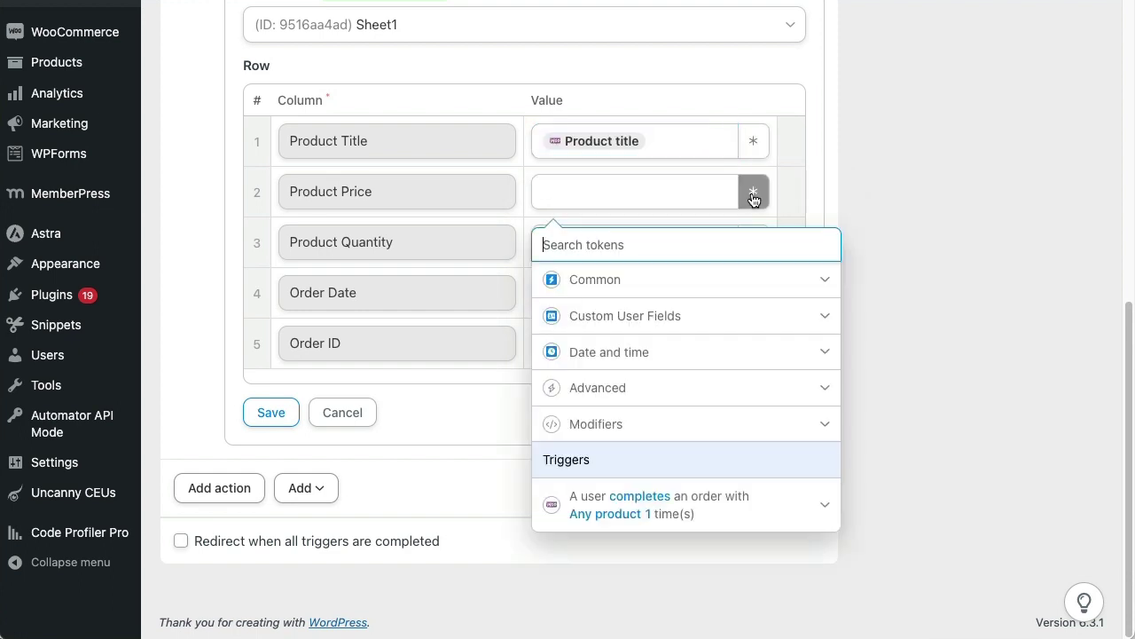
click(825, 506)
scroll(794, 494, down, 5)
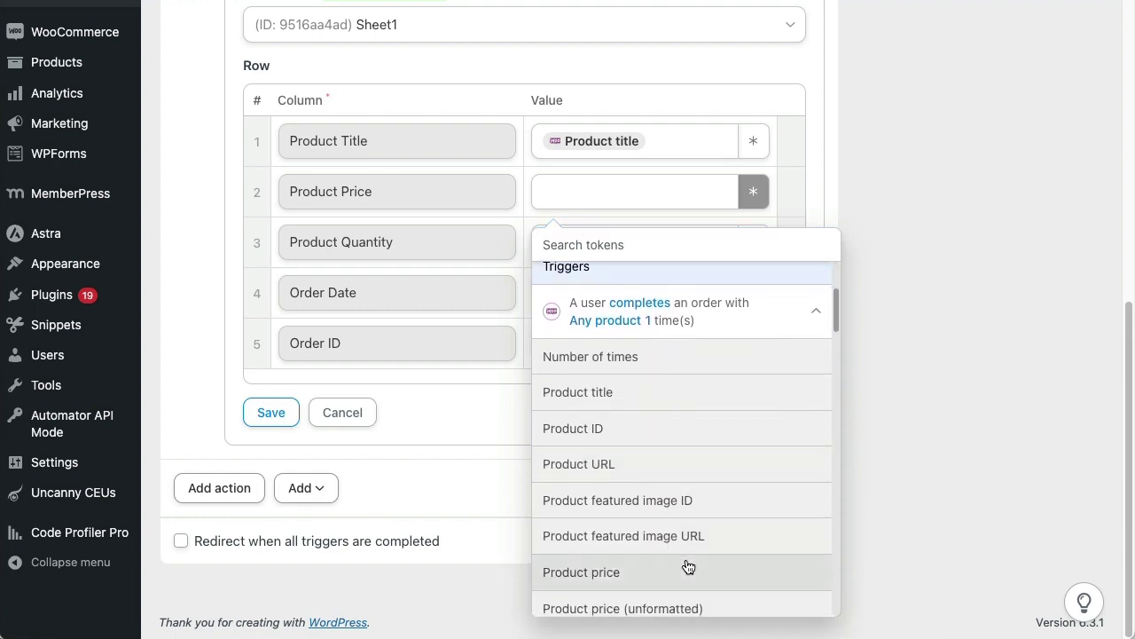
click(686, 570)
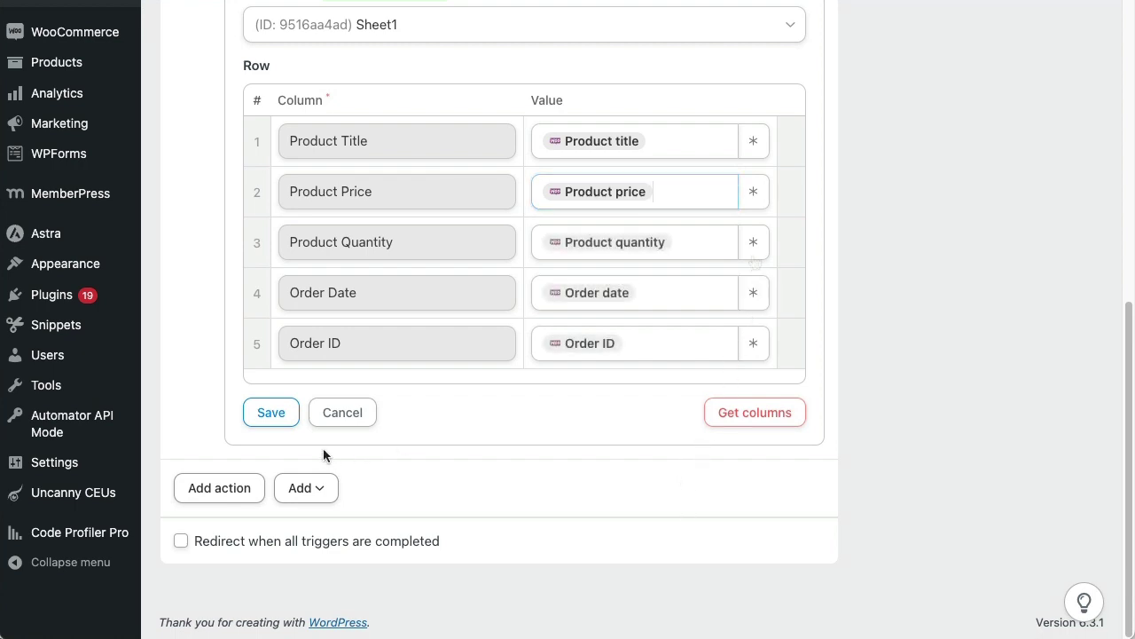
click(273, 413)
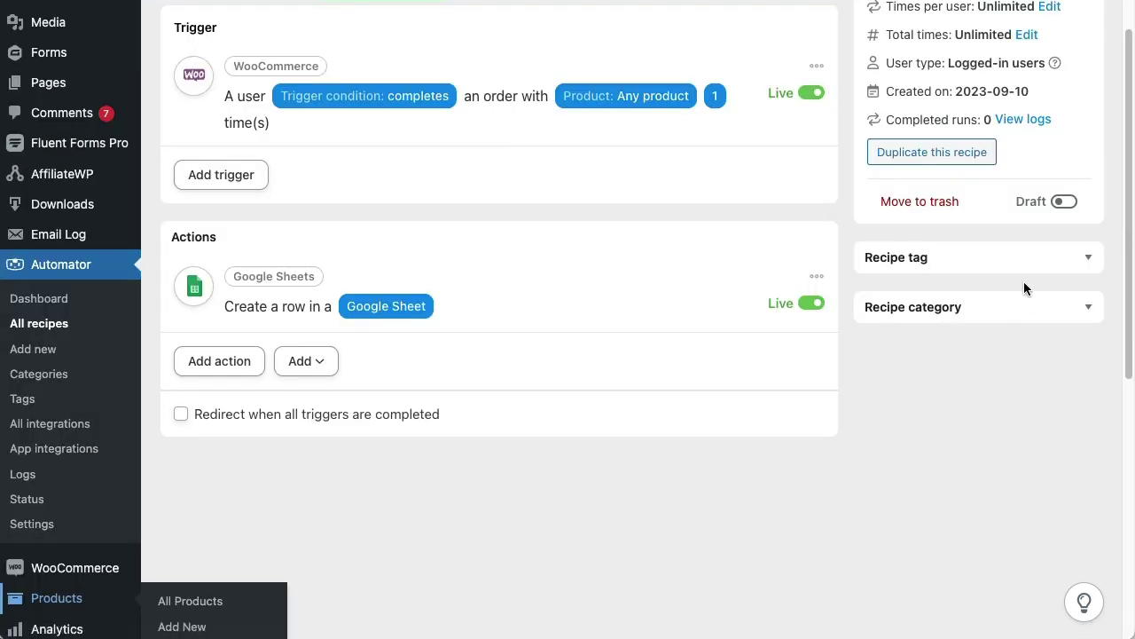
Step: Switch the whole recipe from Draft to Live
click(1065, 203)
scroll(742, 468, up, 3)
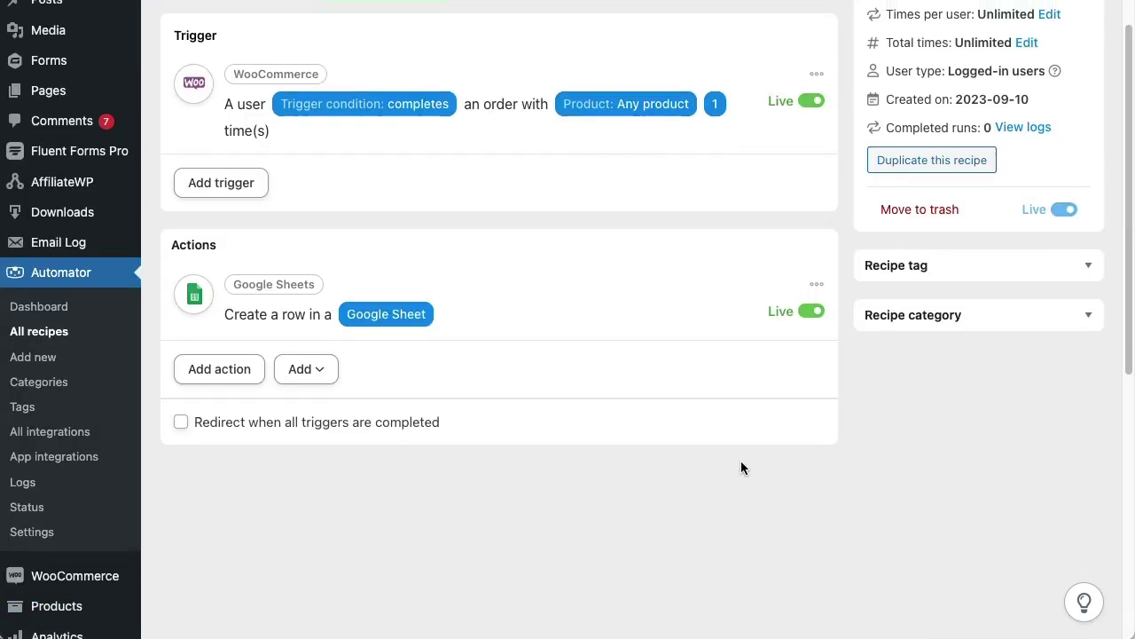